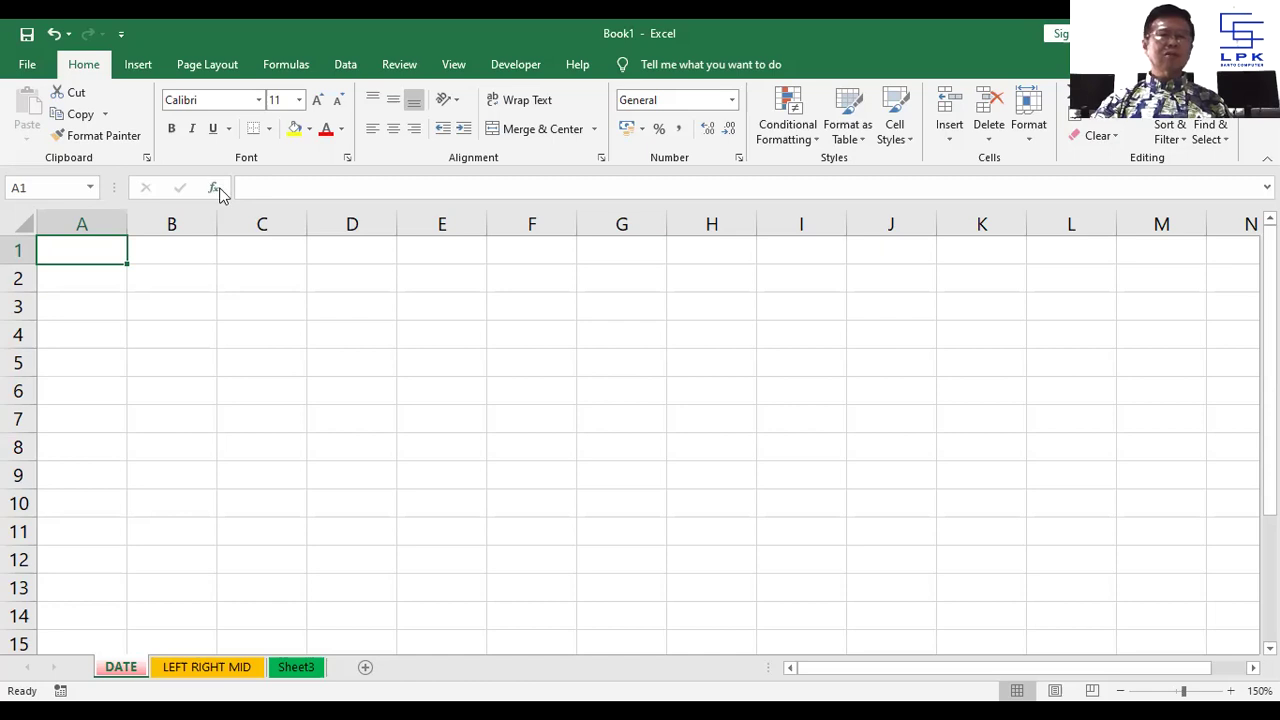
- Start inserting a function in cell A1 and browse the functions in the Financial and Date & Time categories
left_click(217, 188)
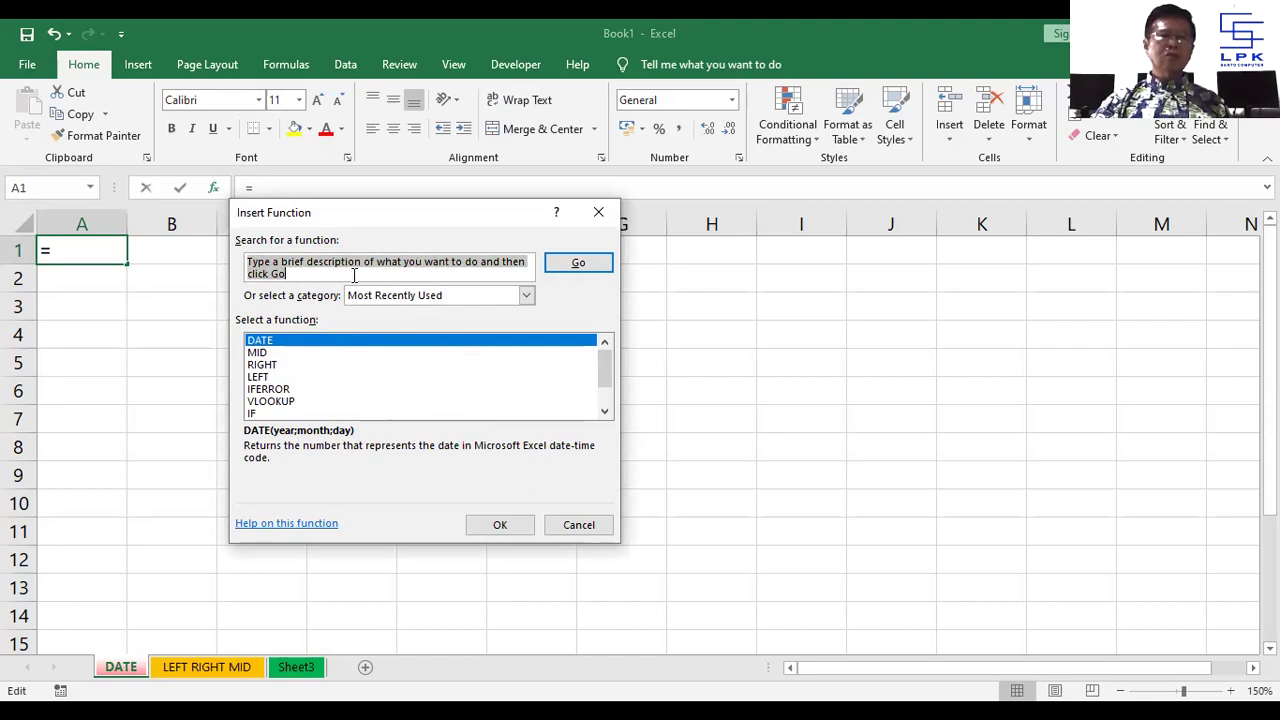
left_click(526, 295)
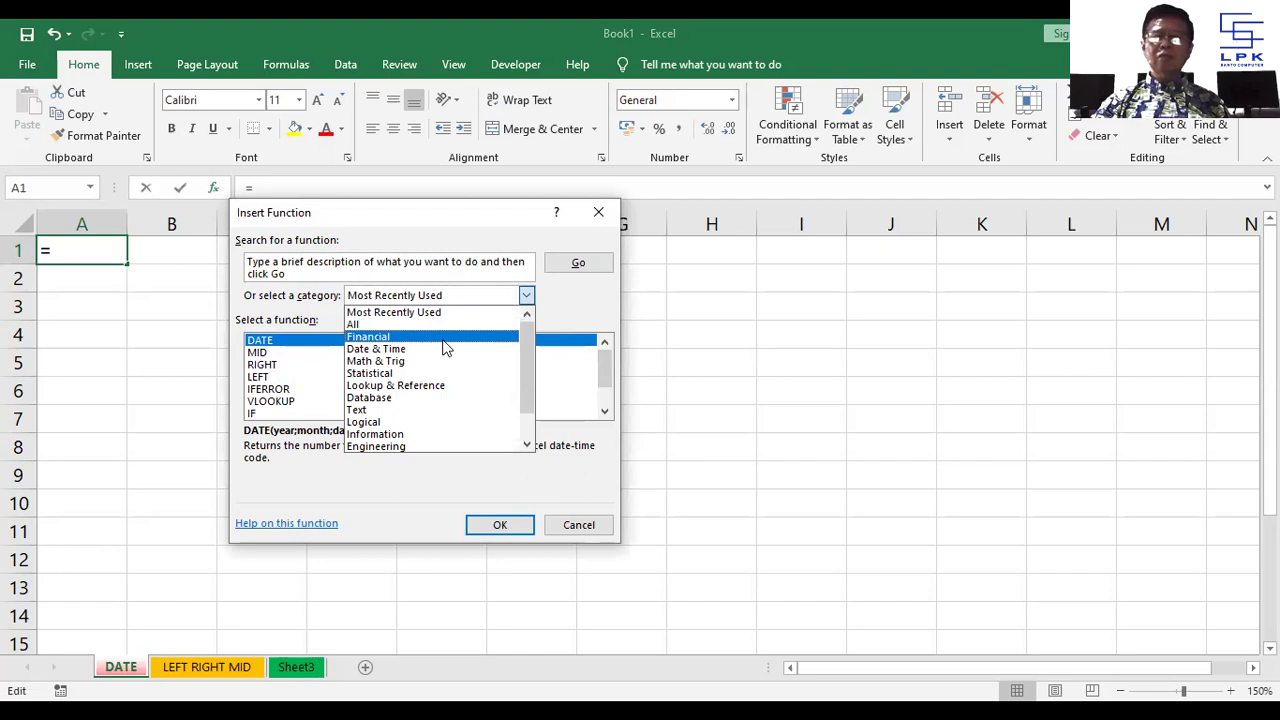
left_click(421, 340)
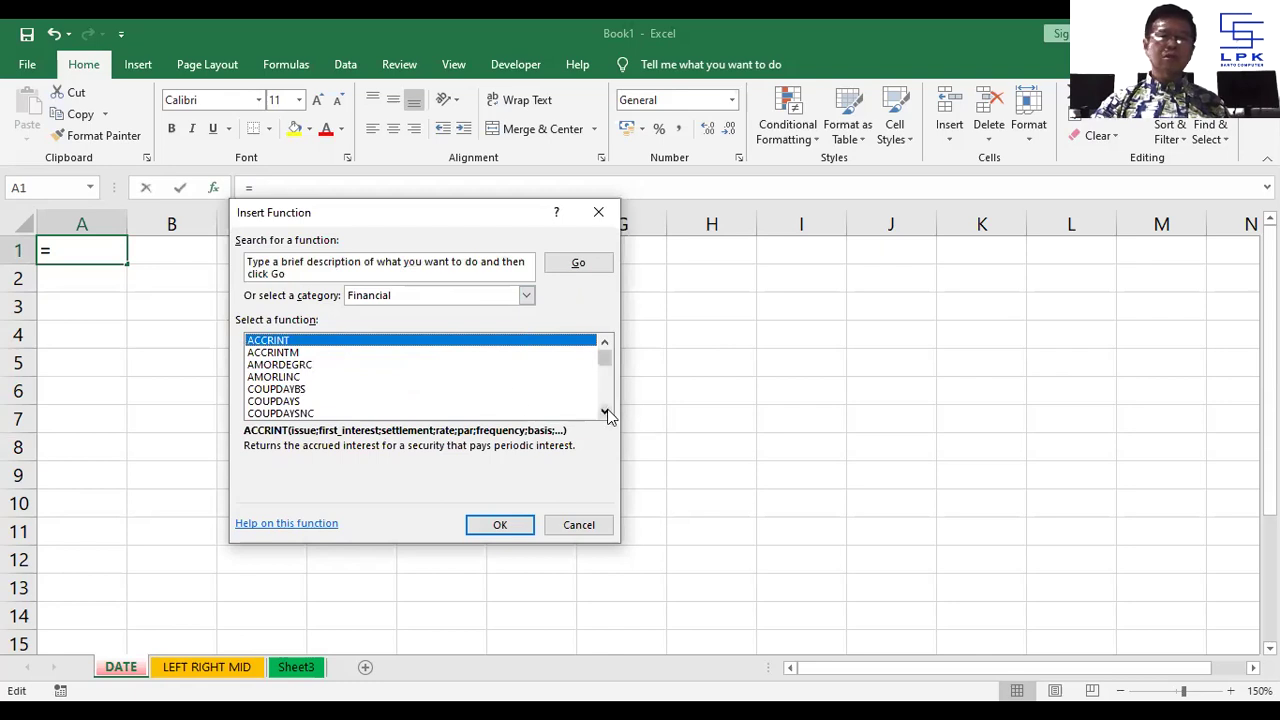
left_click_drag(604, 411, 606, 413)
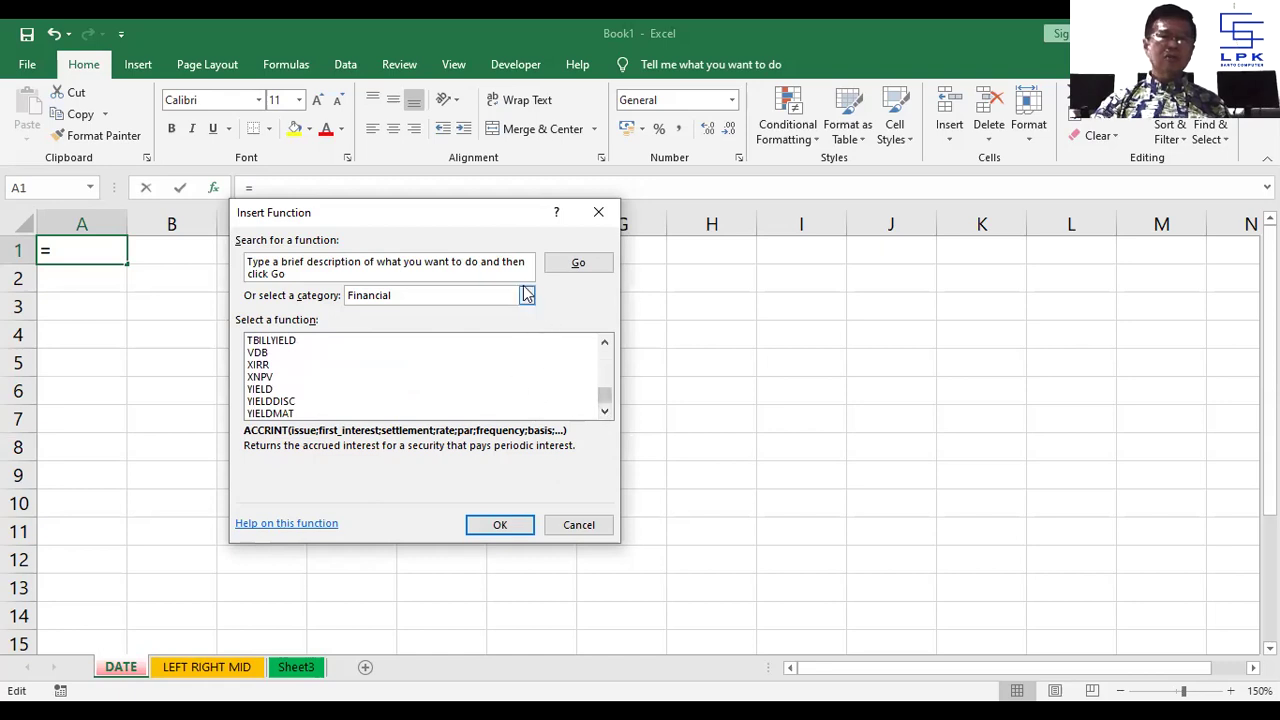
left_click(526, 295)
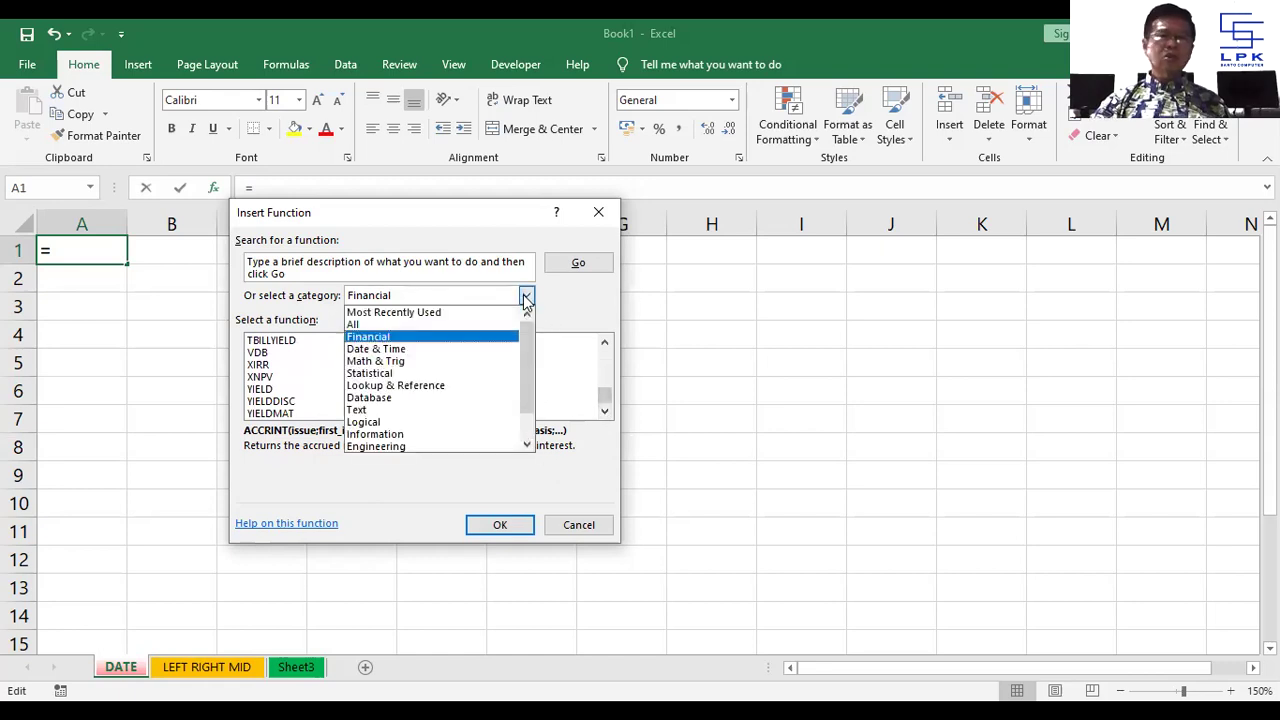
left_click(459, 349)
left_click_drag(606, 411, 606, 411)
left_click(606, 411)
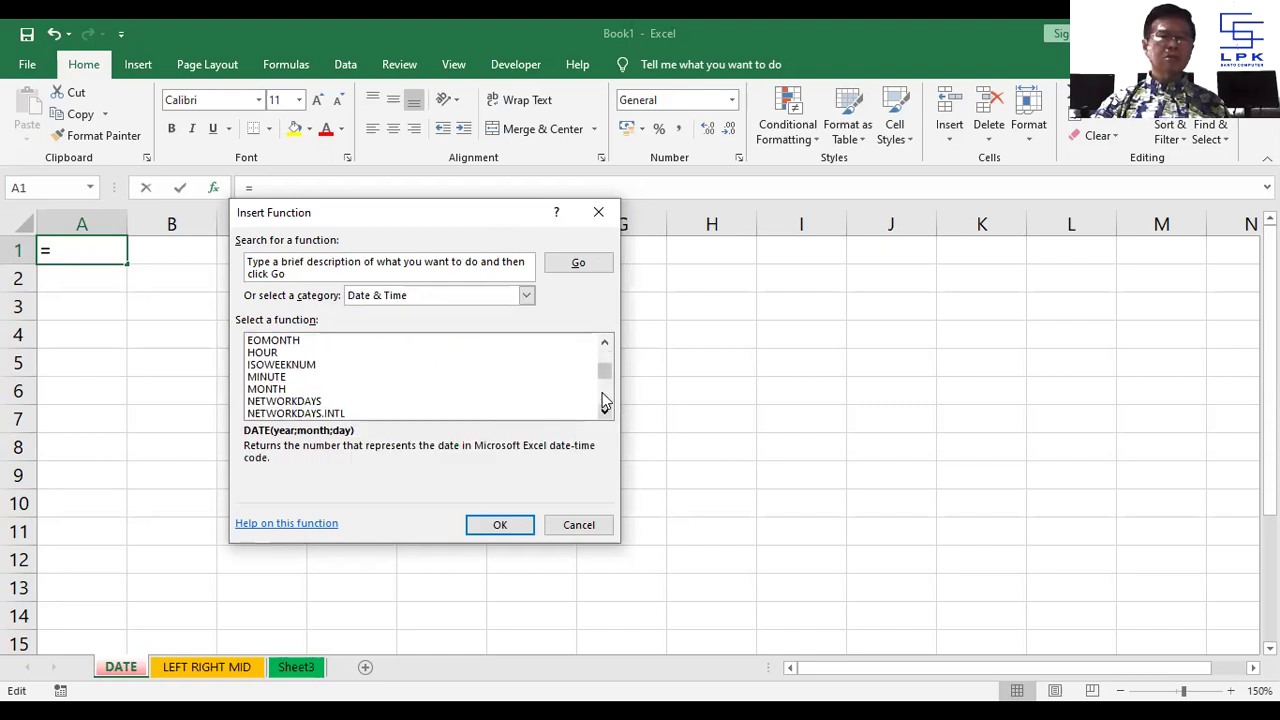
left_click(526, 296)
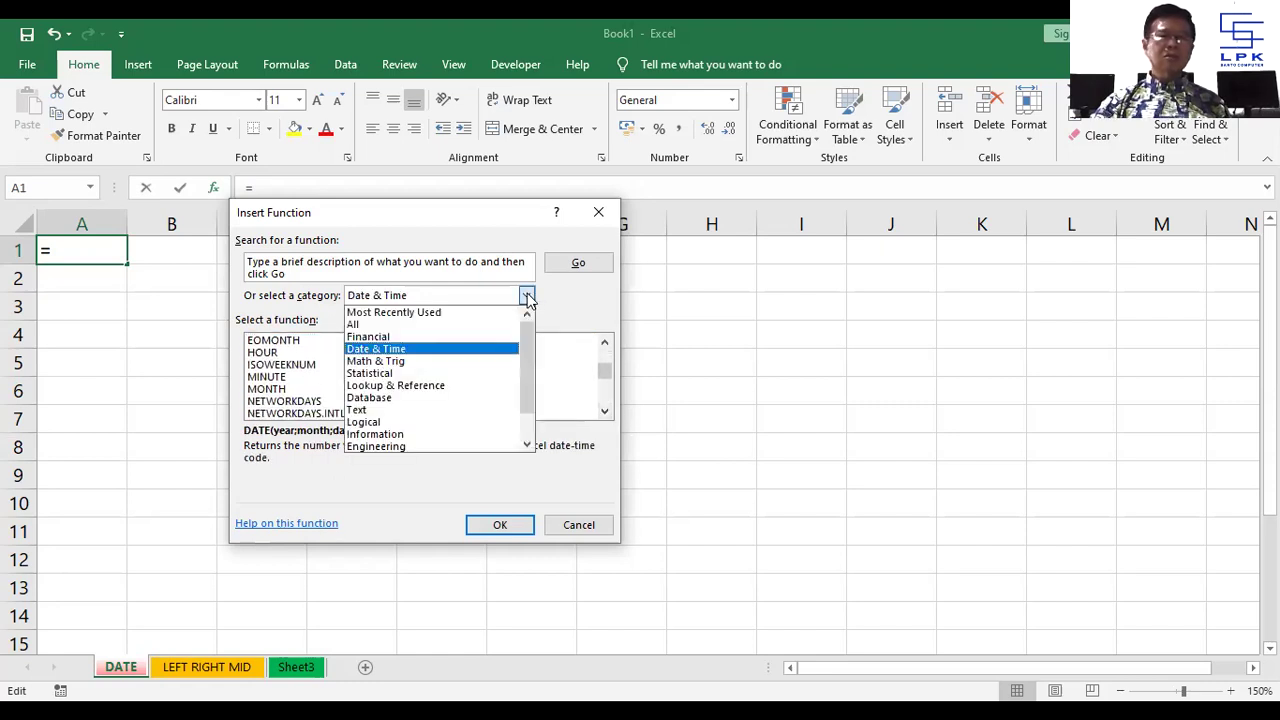
- Look through the Most Recently Used functions and choose DATE for cell A1
left_click(433, 312)
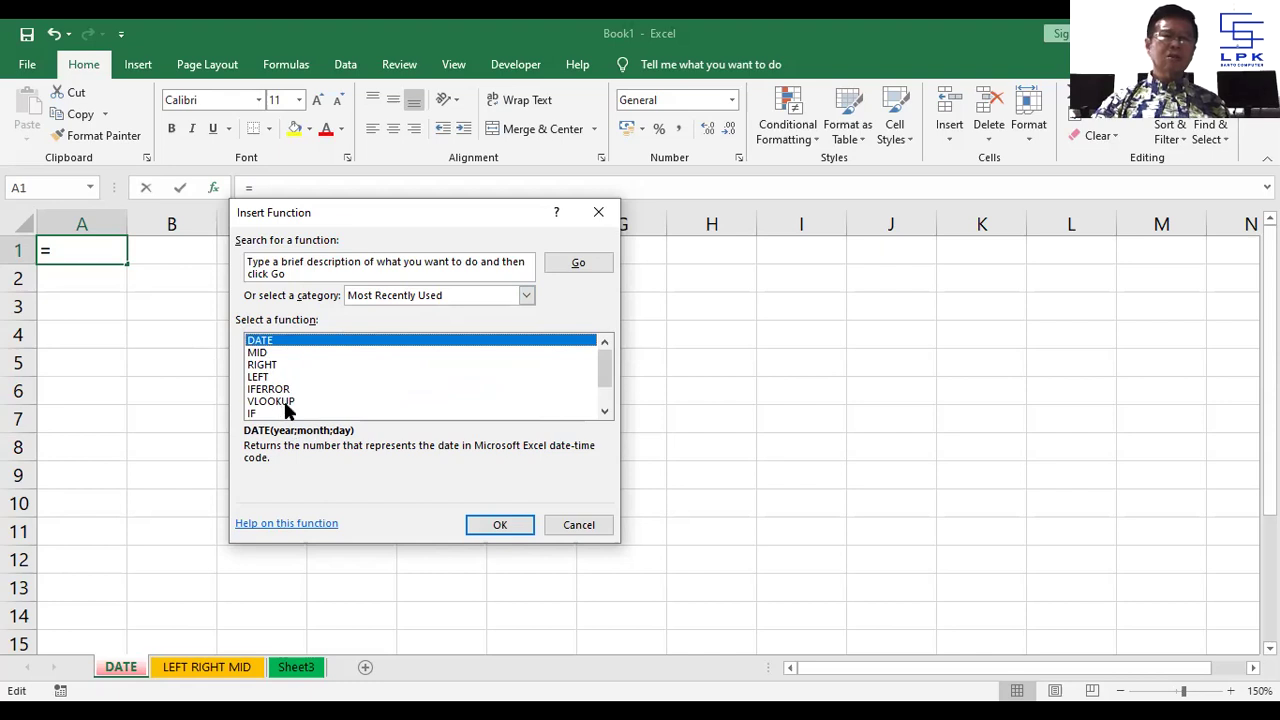
left_click(605, 413)
left_click(605, 413)
left_click(605, 413)
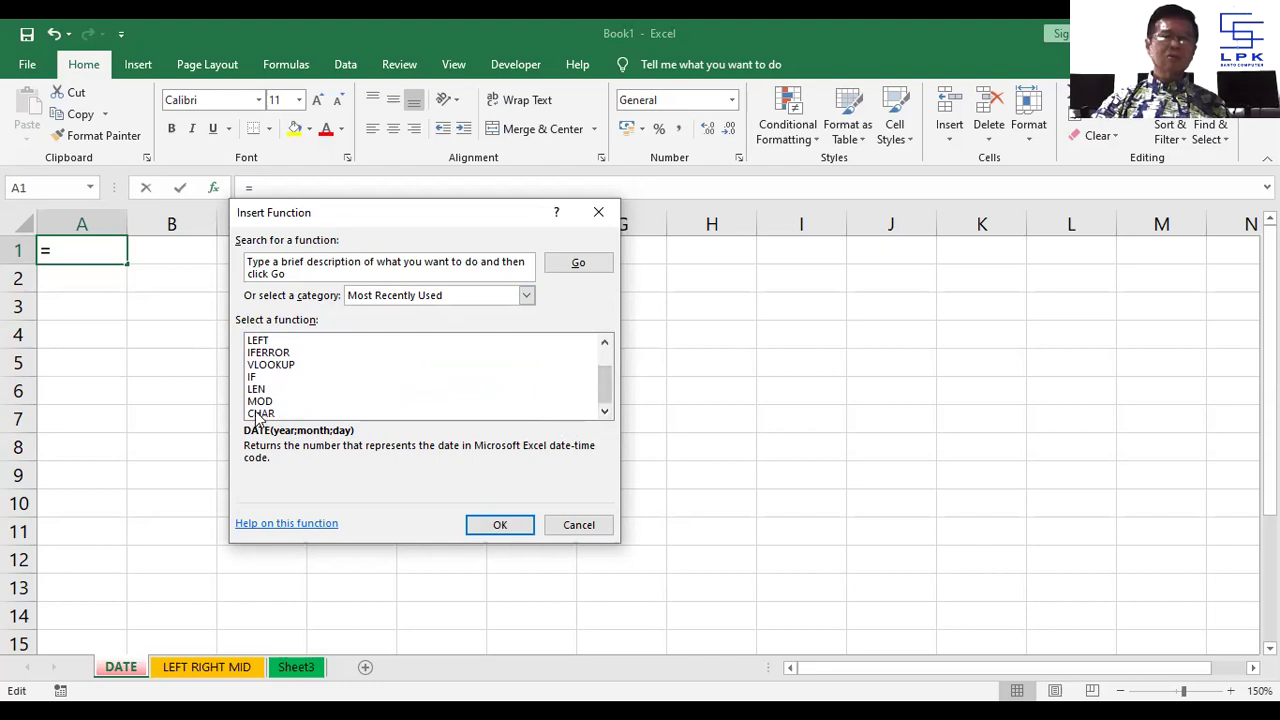
left_click_drag(608, 397, 608, 360)
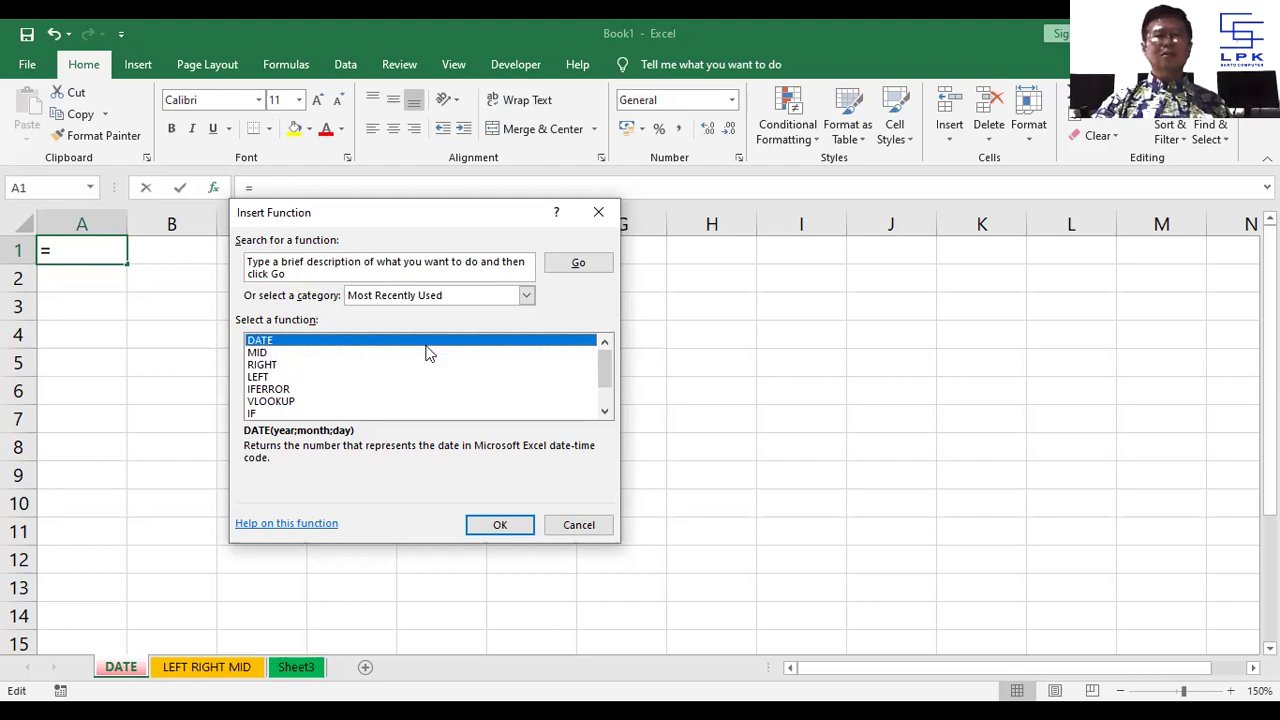
left_click_drag(604, 367, 603, 363)
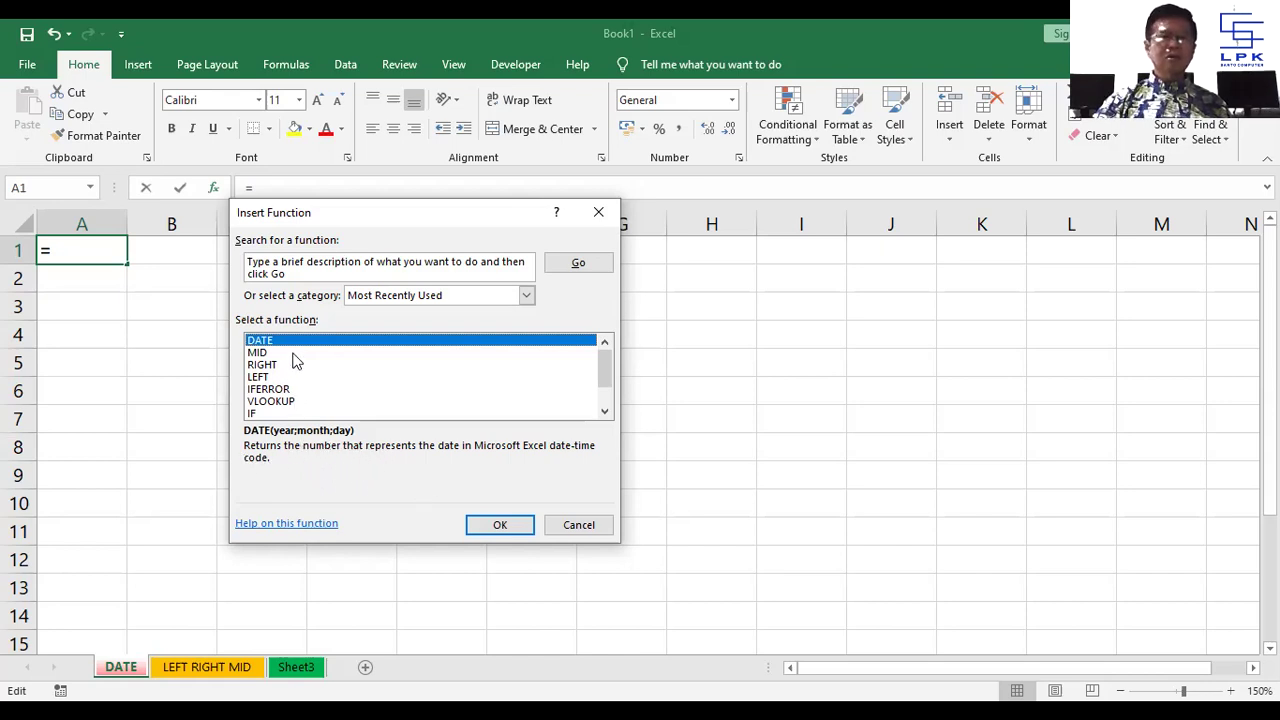
left_click(512, 529)
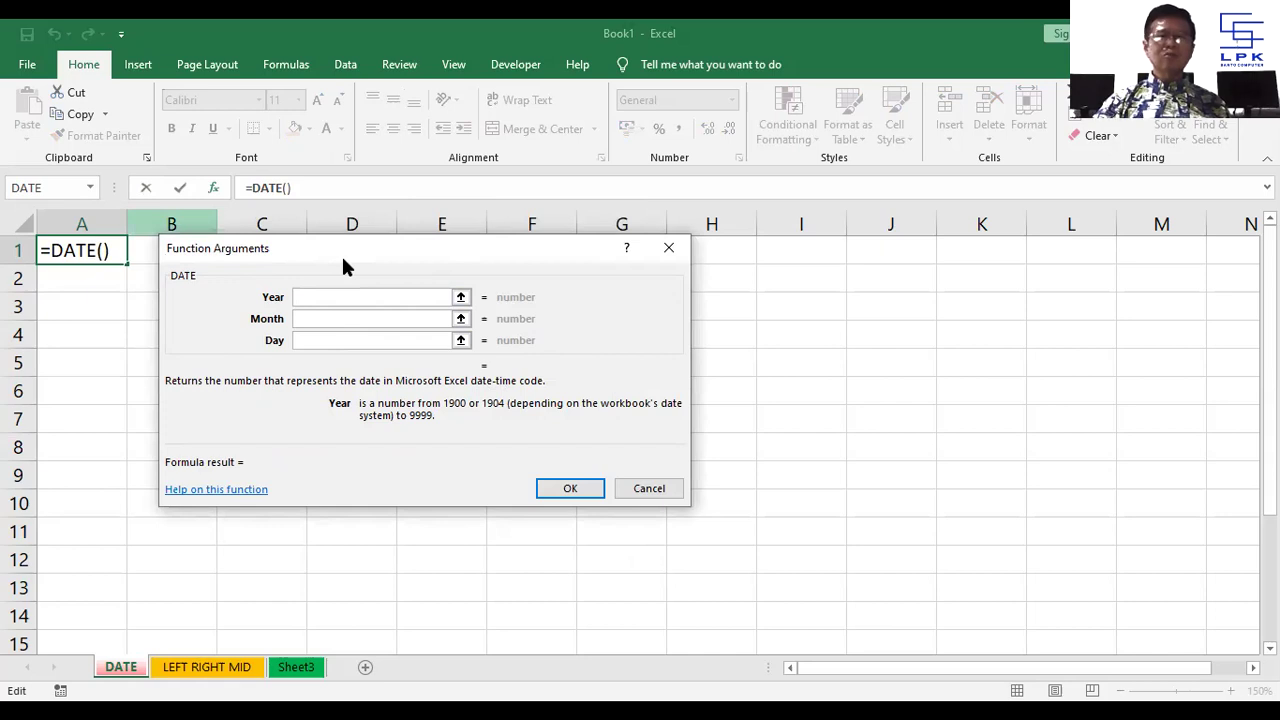
- Set the DATE function's arguments to year 2020, month 10 and day 2
left_click_drag(341, 256, 413, 278)
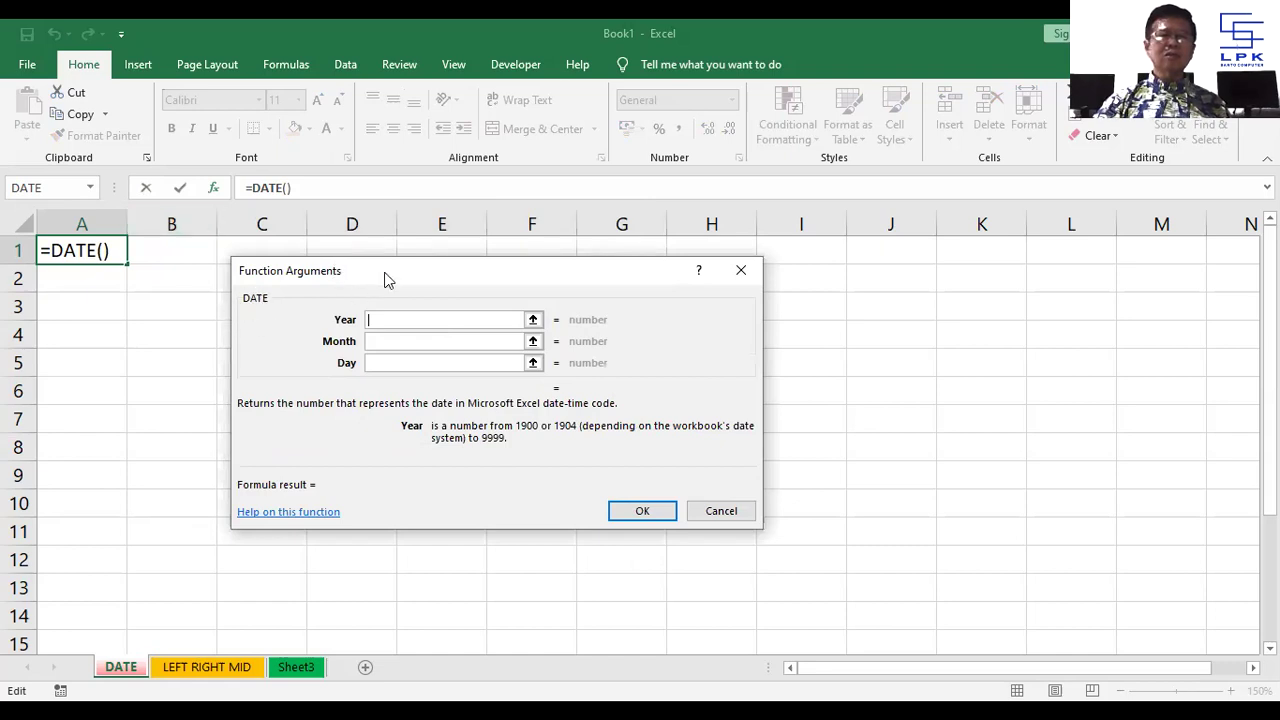
left_click_drag(386, 281, 364, 281)
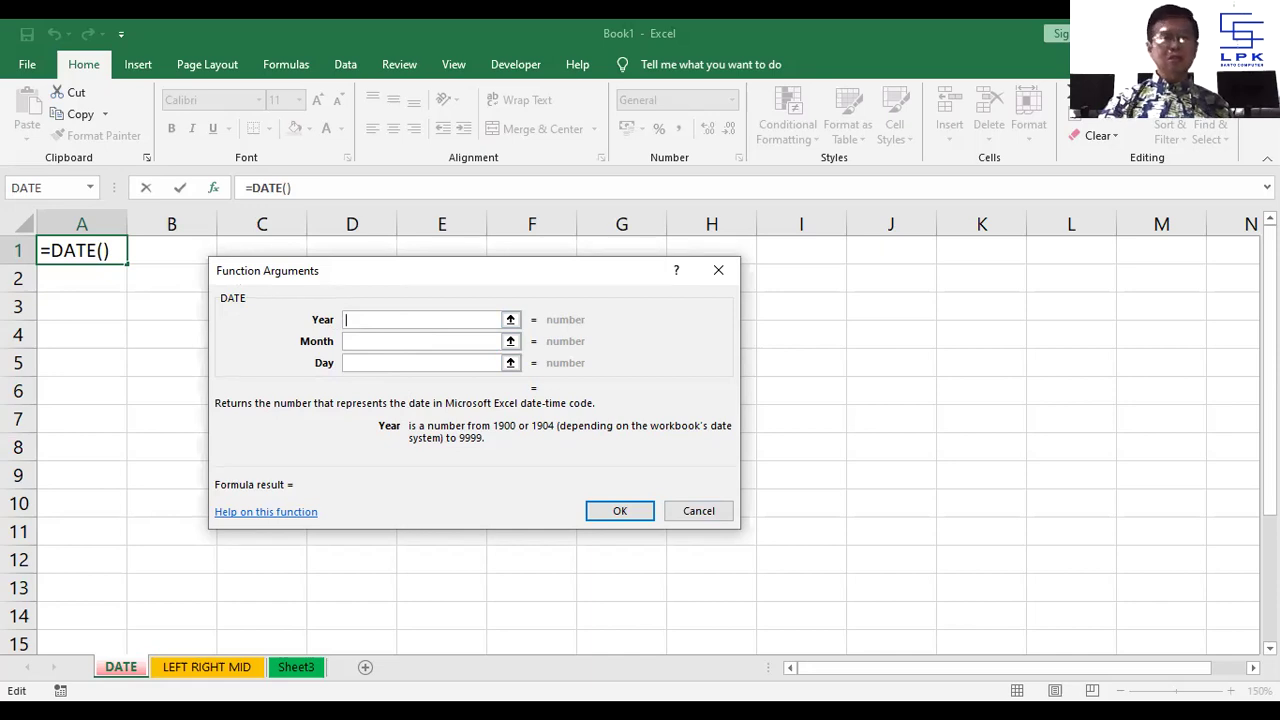
type("2020")
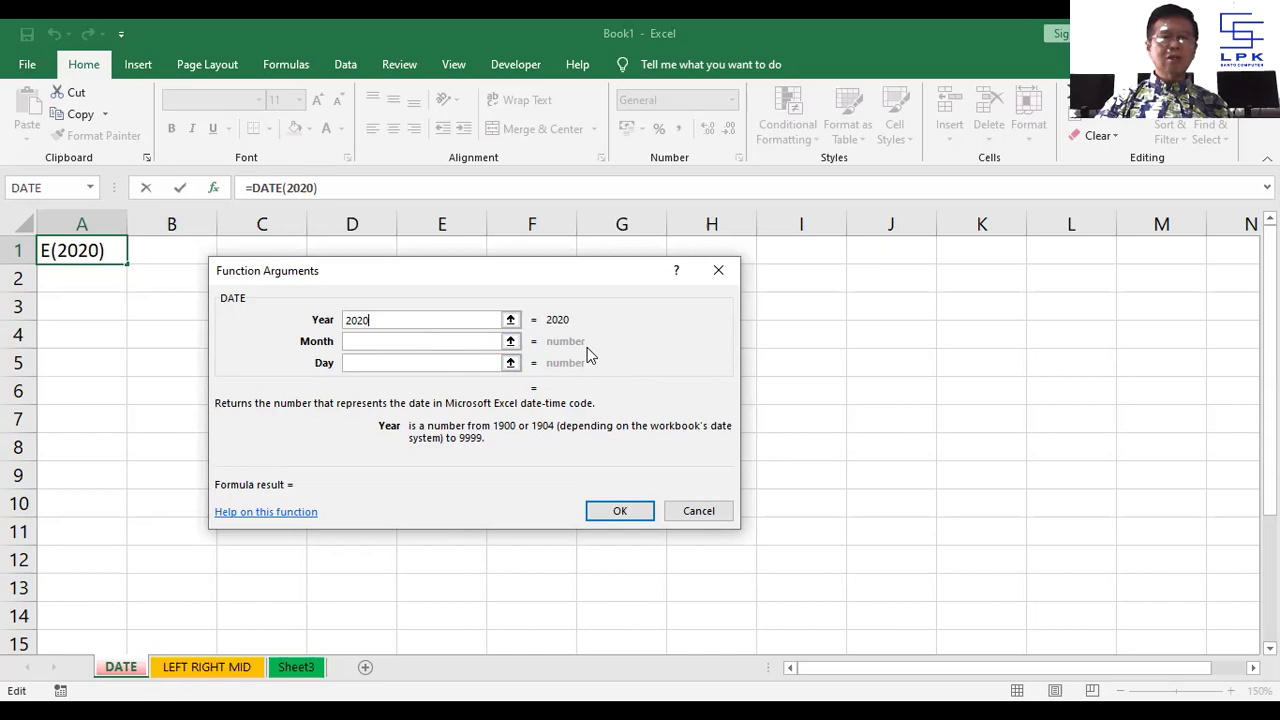
left_click(356, 342)
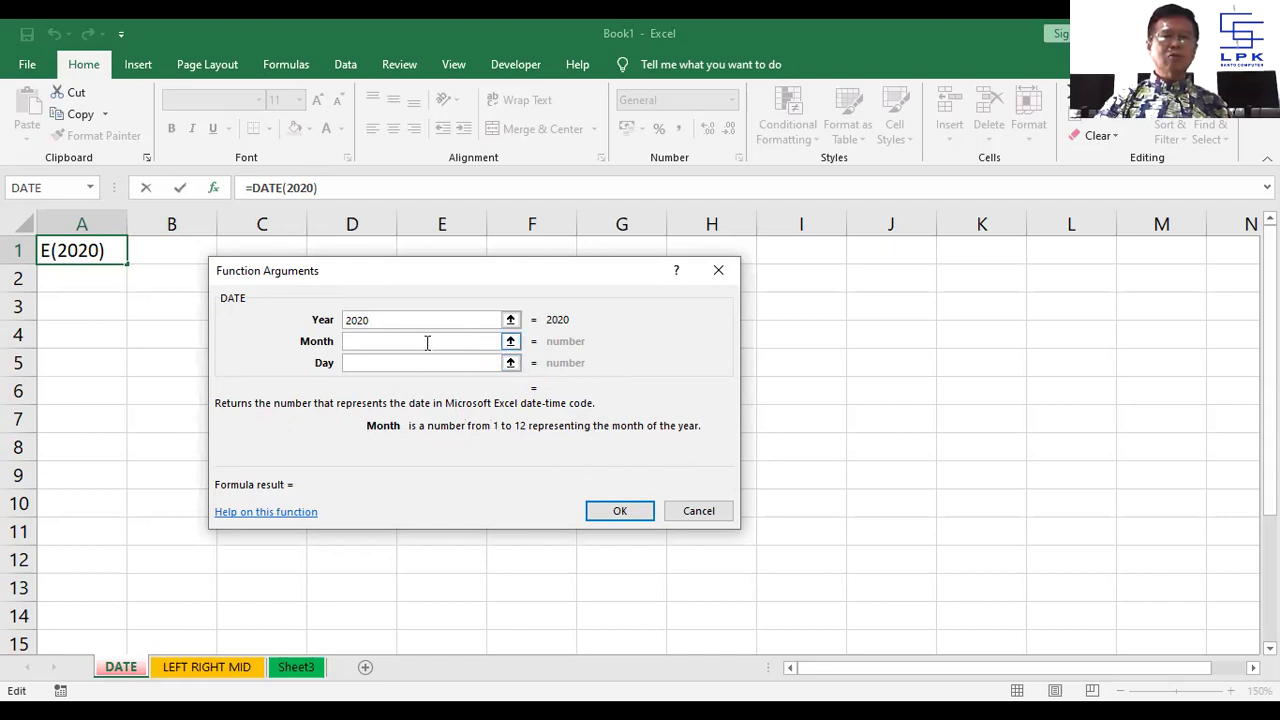
type("10")
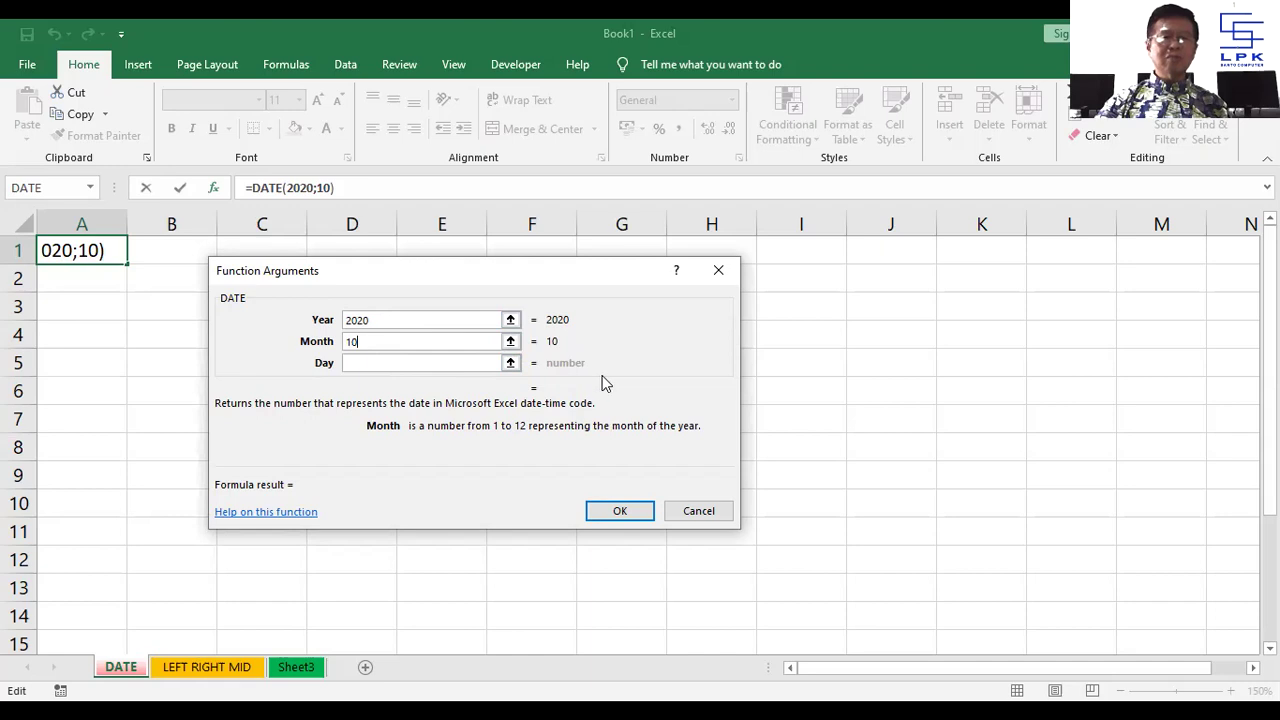
left_click(361, 367)
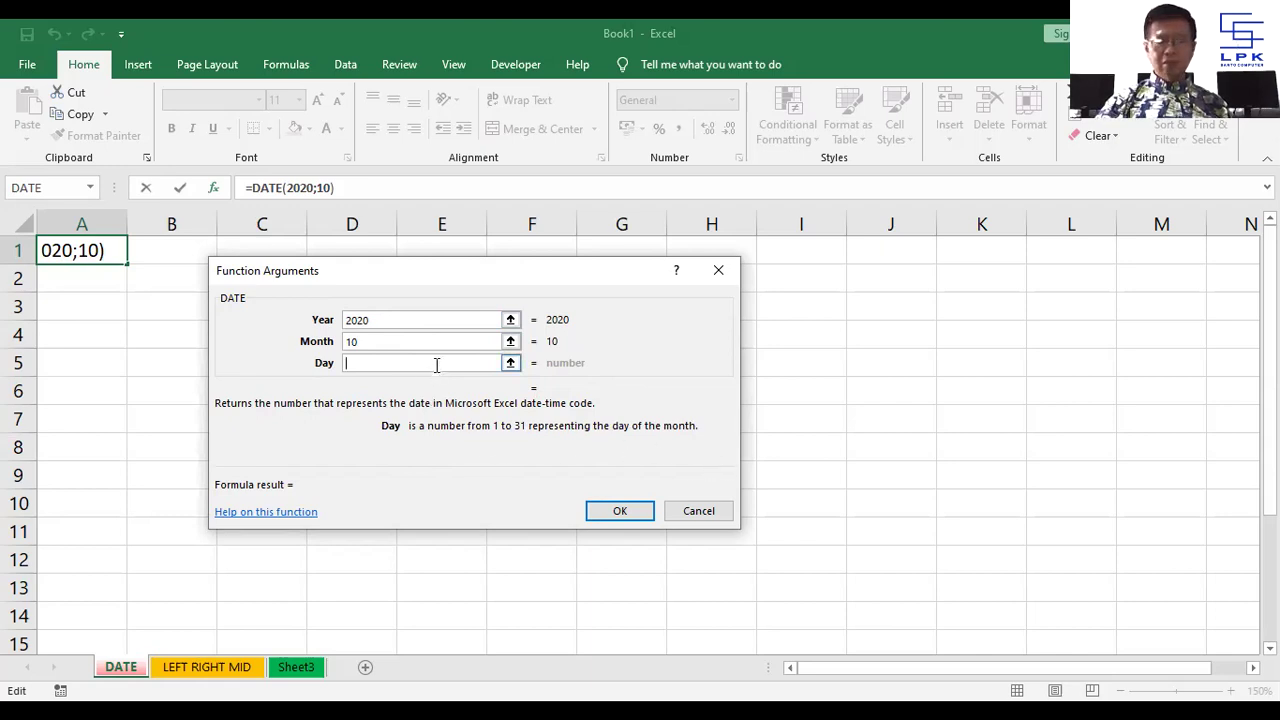
type("2")
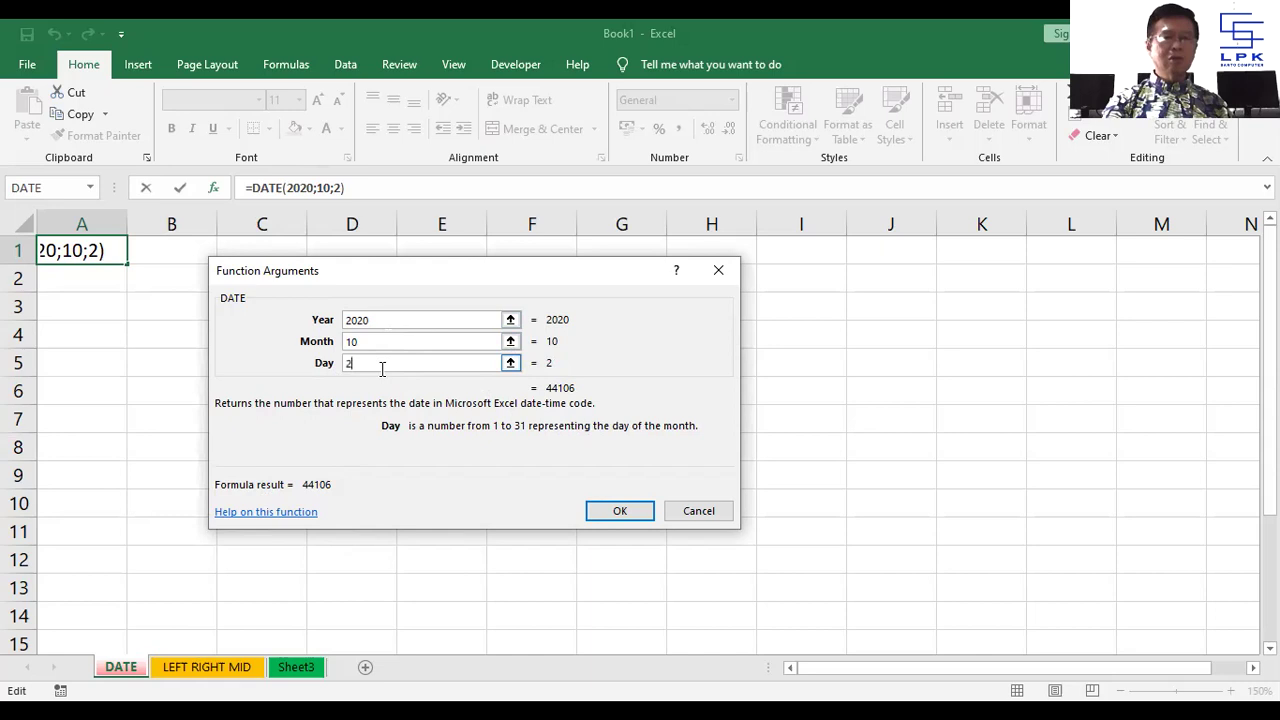
key("BackSpace")
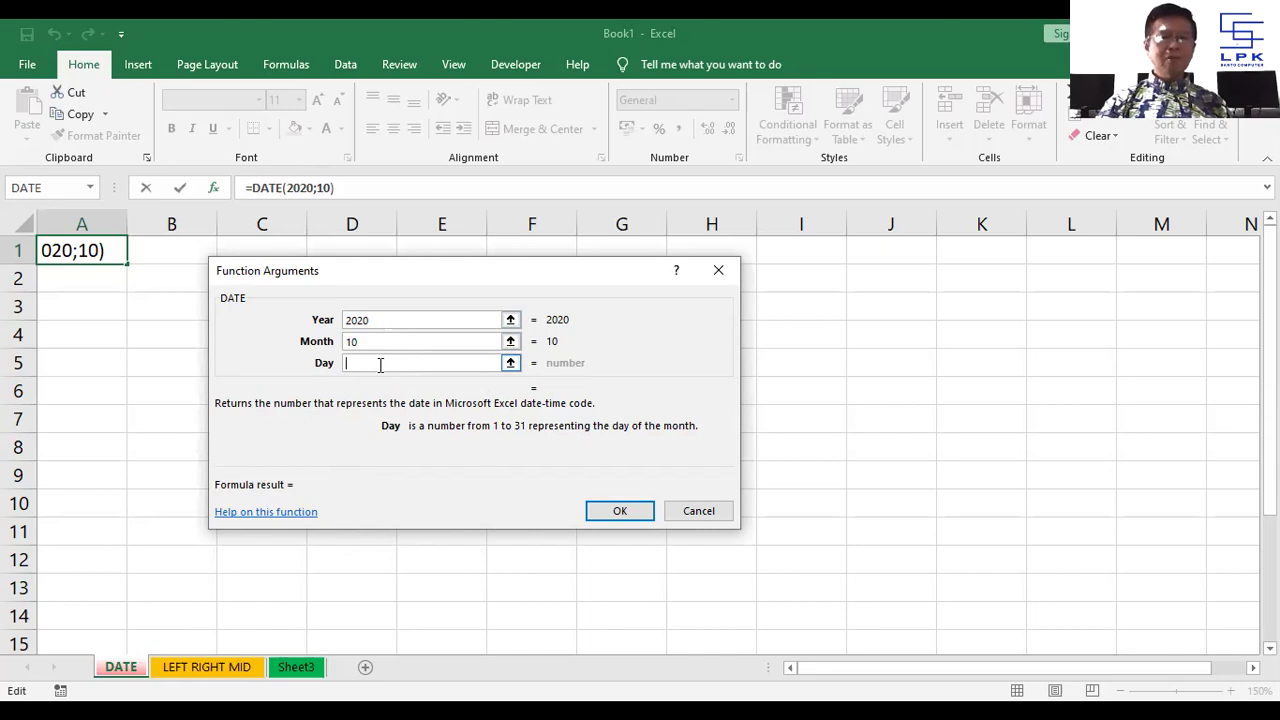
type("2")
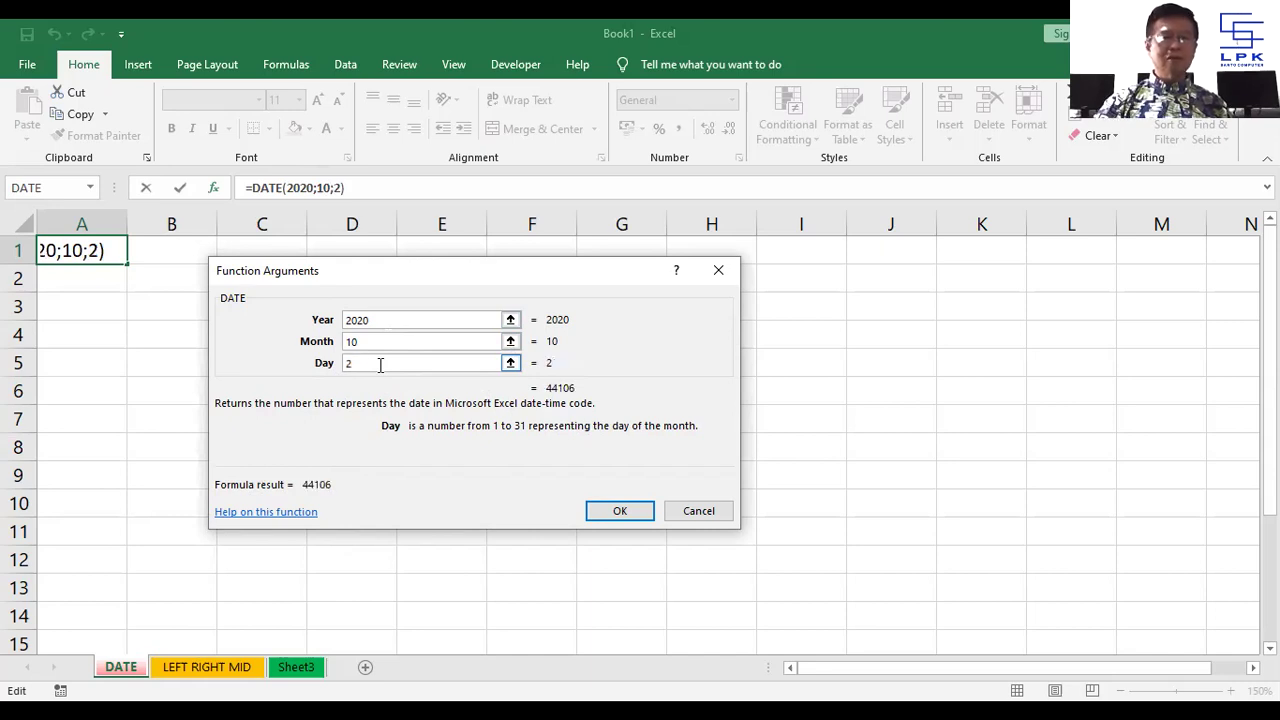
- Clear the month argument, re-enter it as 10, and accept the DATE formula in cell A1
left_click(369, 342)
key("BackSpace")
key("BackSpace")
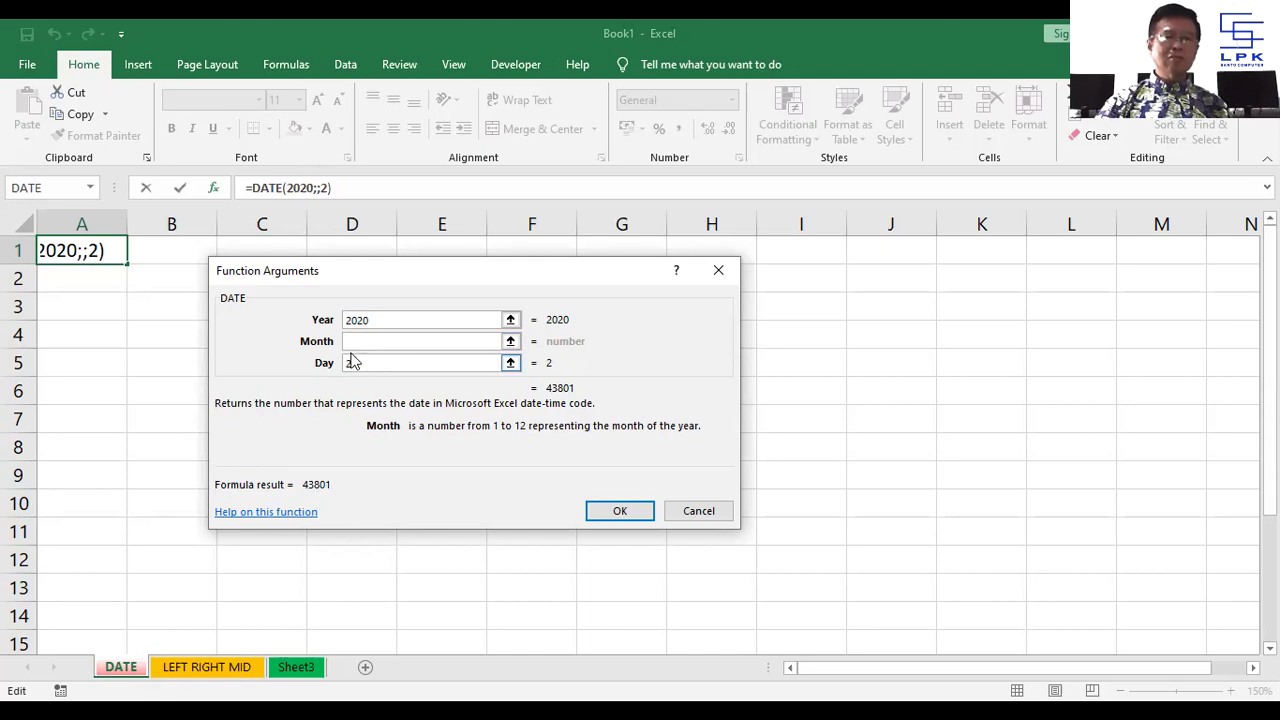
type("10")
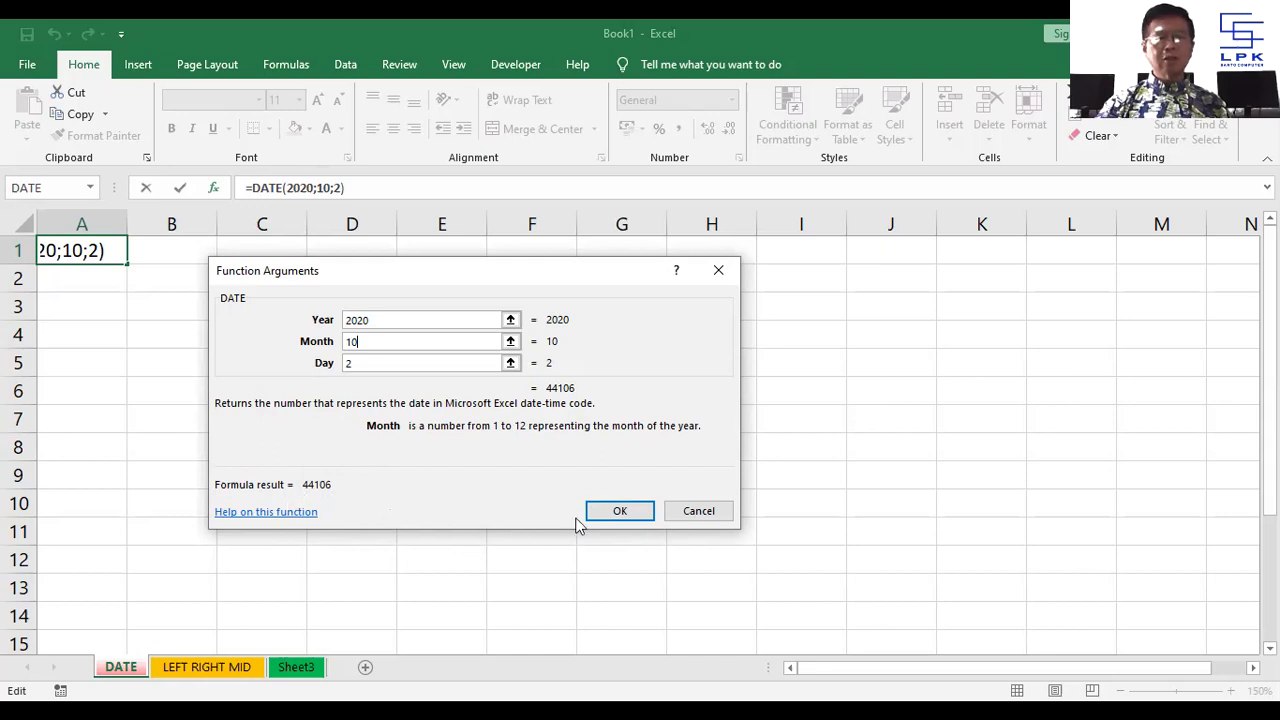
left_click(617, 518)
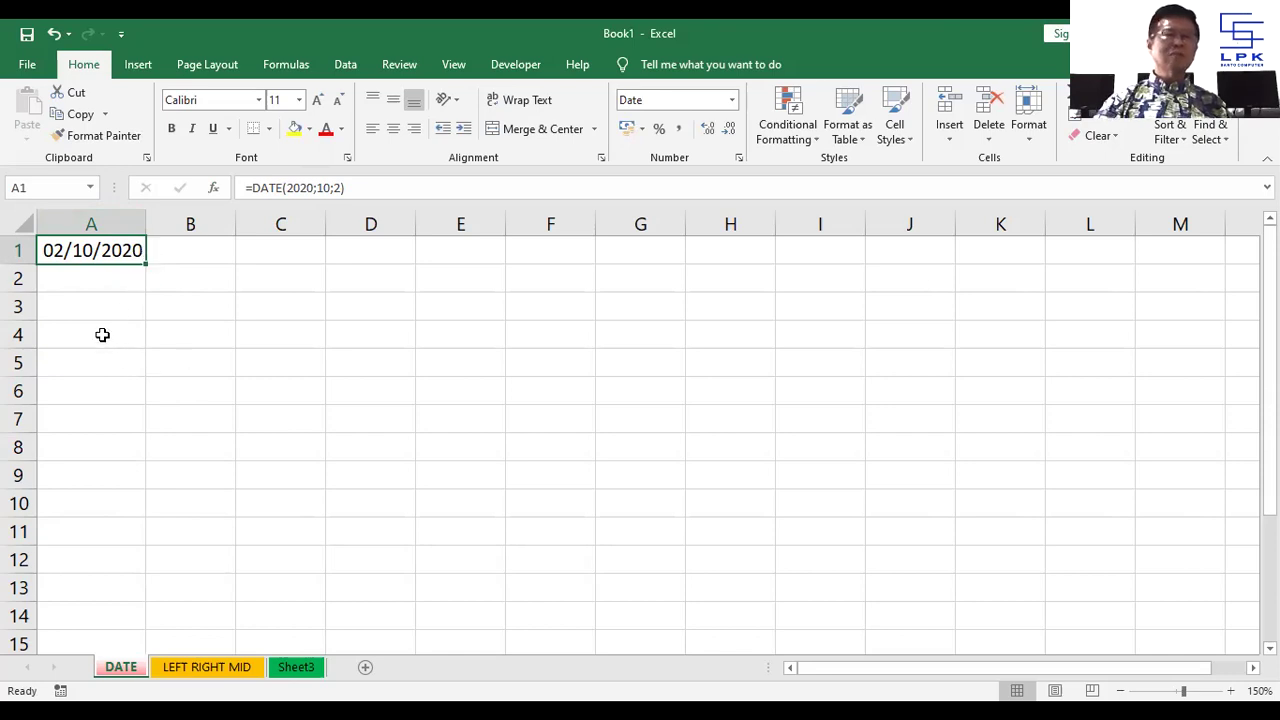
- Format the date in cell A1 with the "14 March 2012" date type
right_click(74, 251)
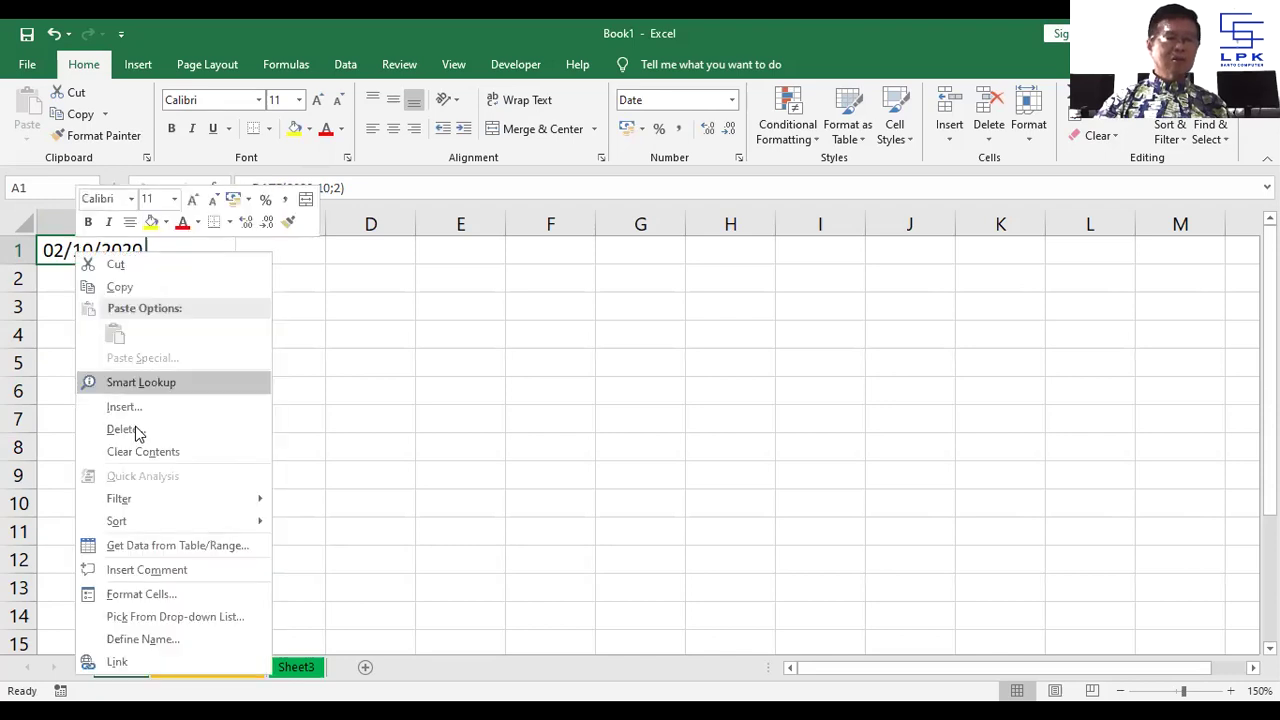
left_click(157, 596)
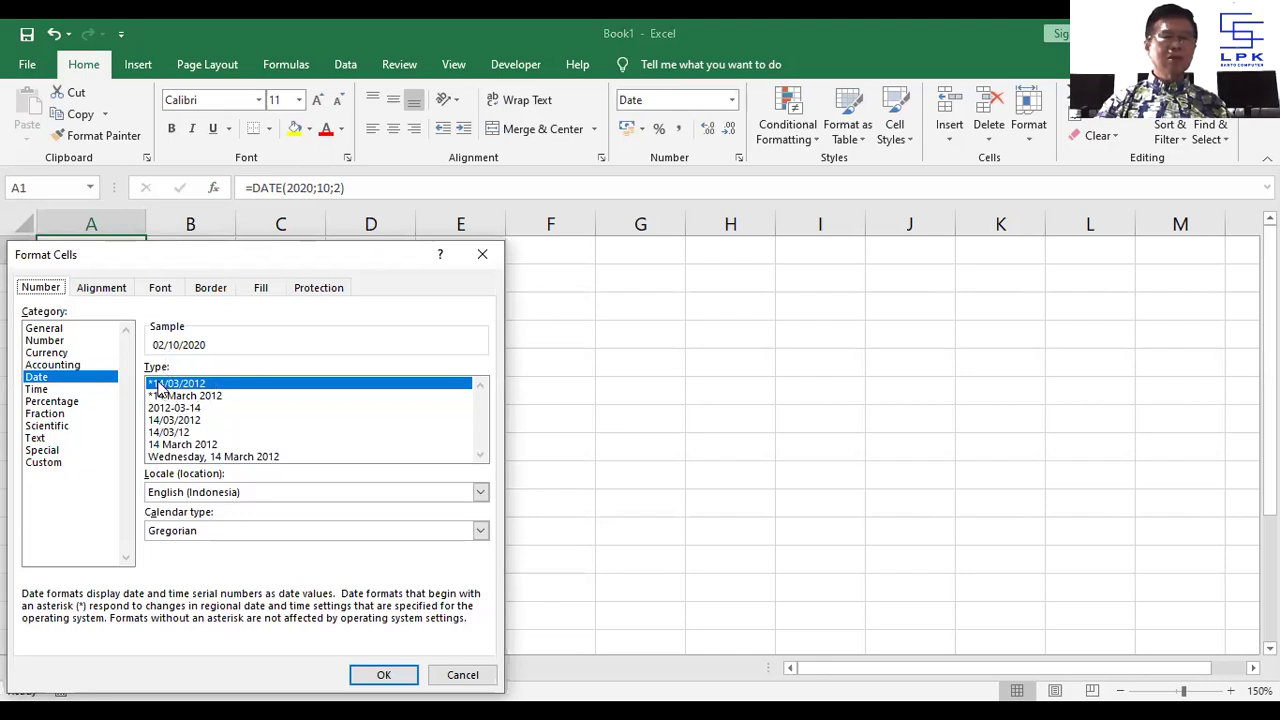
left_click(182, 444)
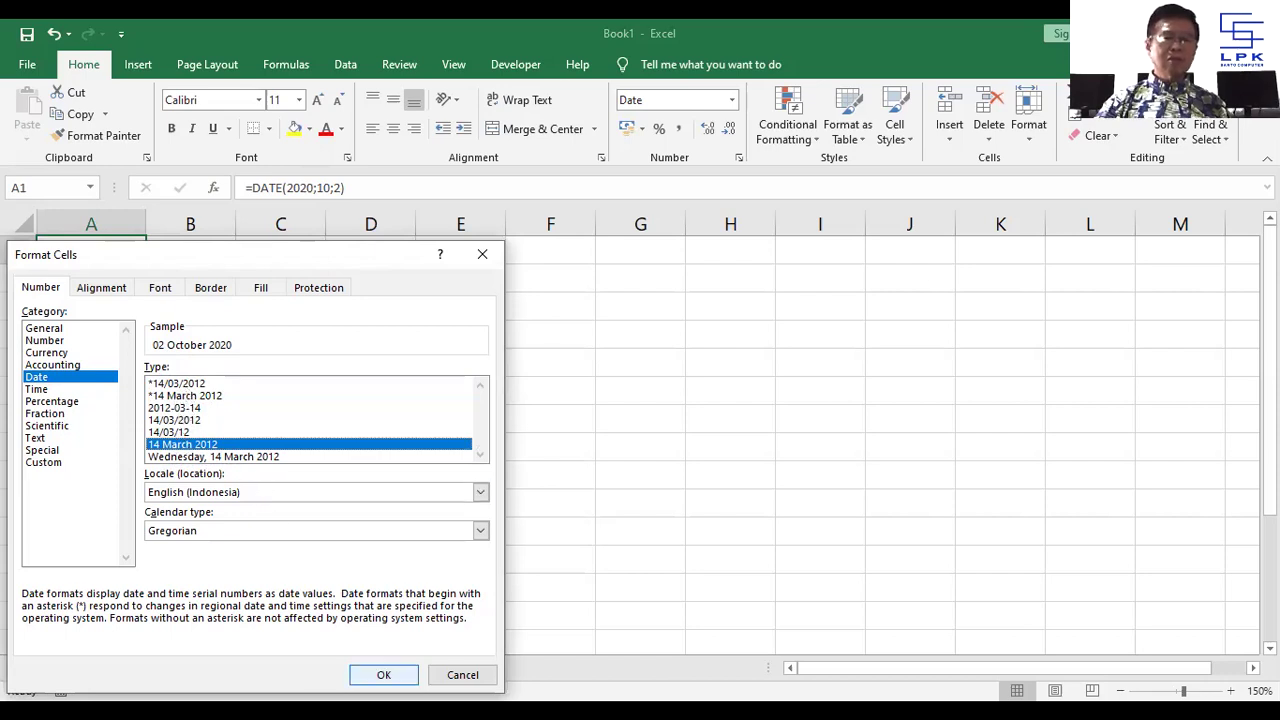
left_click(384, 675)
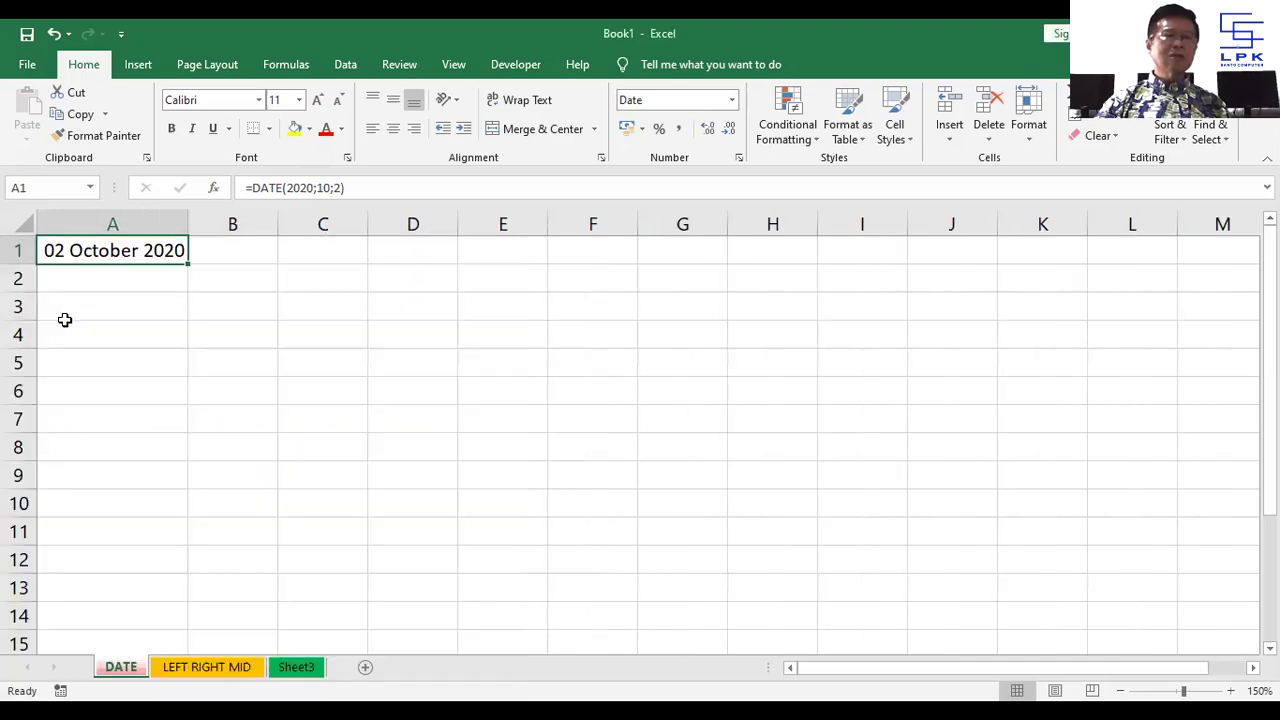